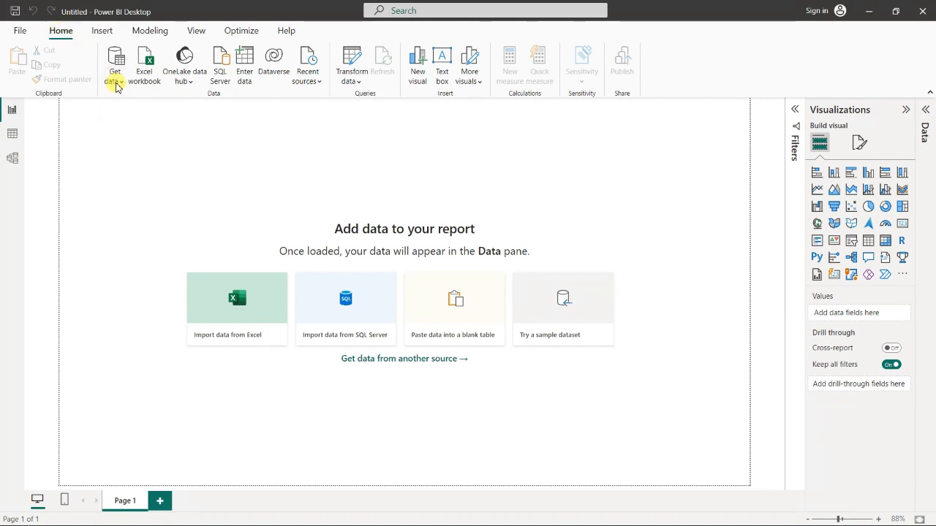
# Step: Connect to the Excel workbook Sample - Superstore.xlsx from the Power BI Practice folder as the report's data source
pyautogui.click(115, 80)
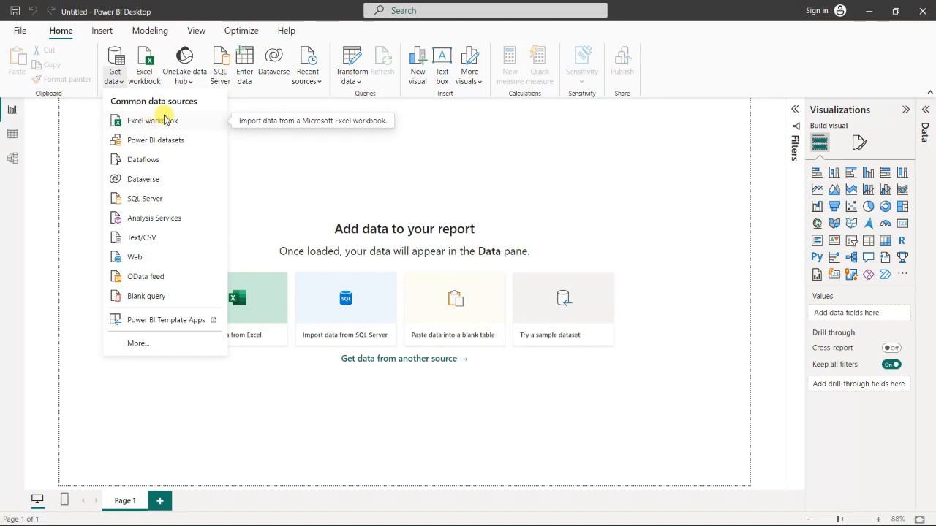
pyautogui.click(79, 155)
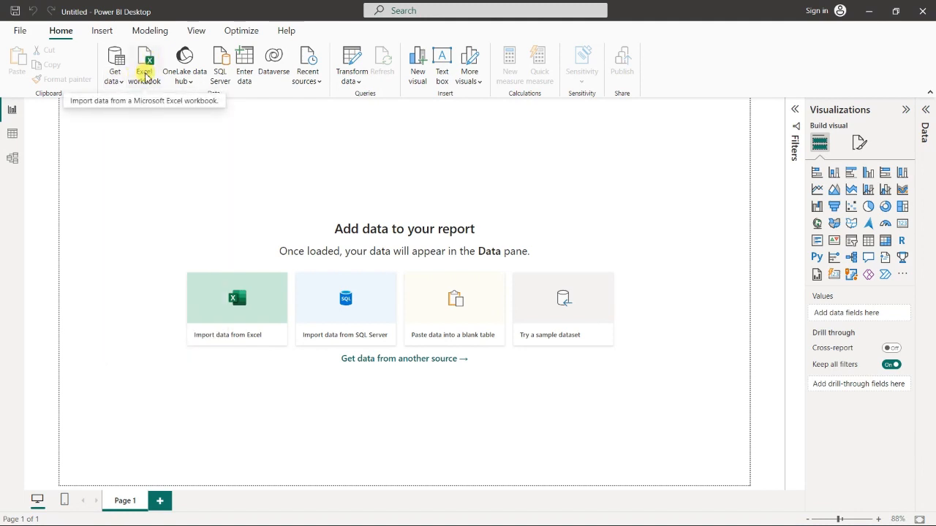
pyautogui.click(145, 77)
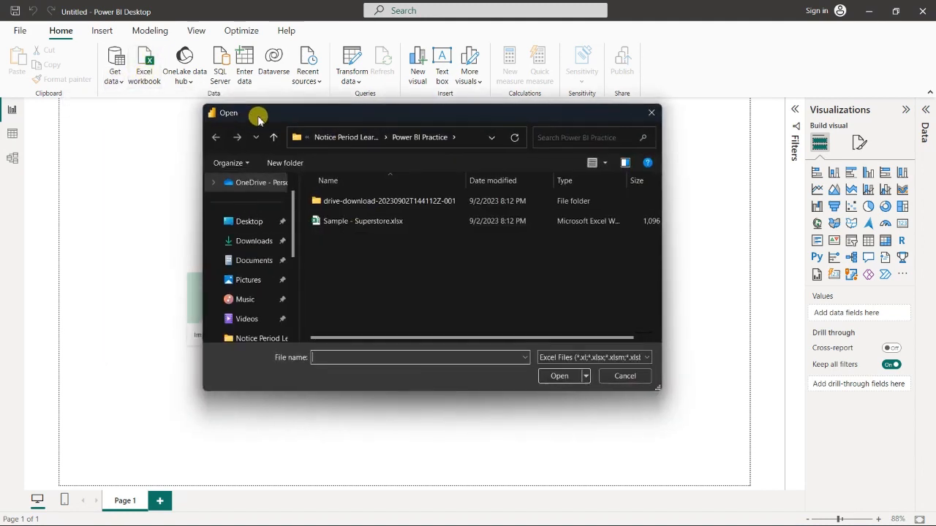
pyautogui.moveTo(258, 119); pyautogui.dragTo(244, 134)
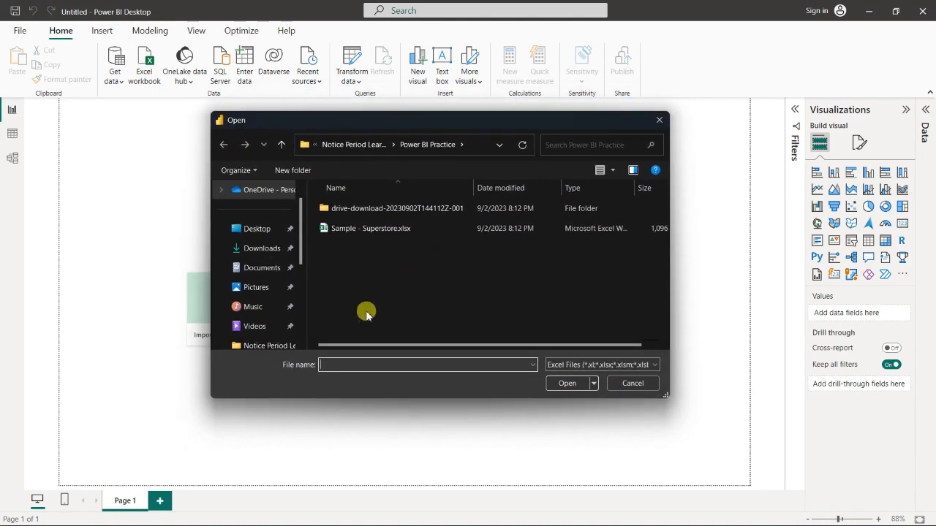
pyautogui.click(356, 228)
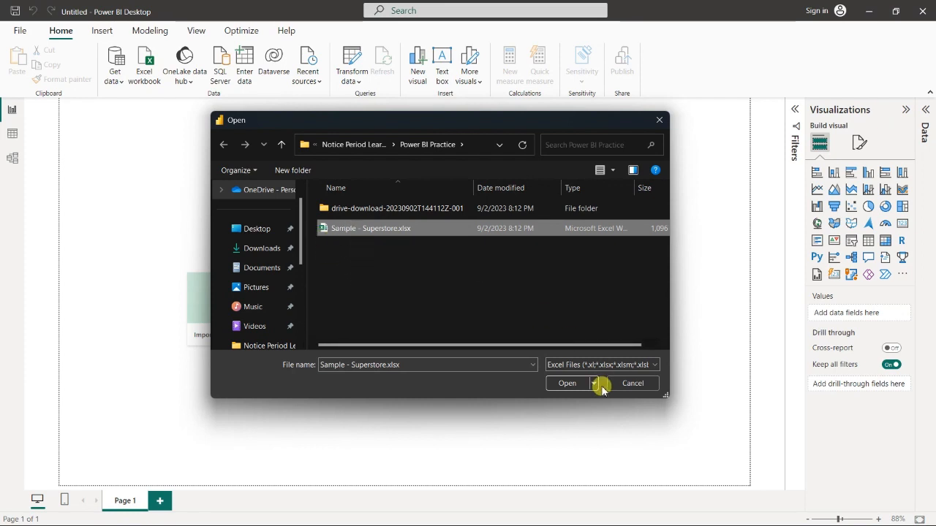
pyautogui.click(565, 383)
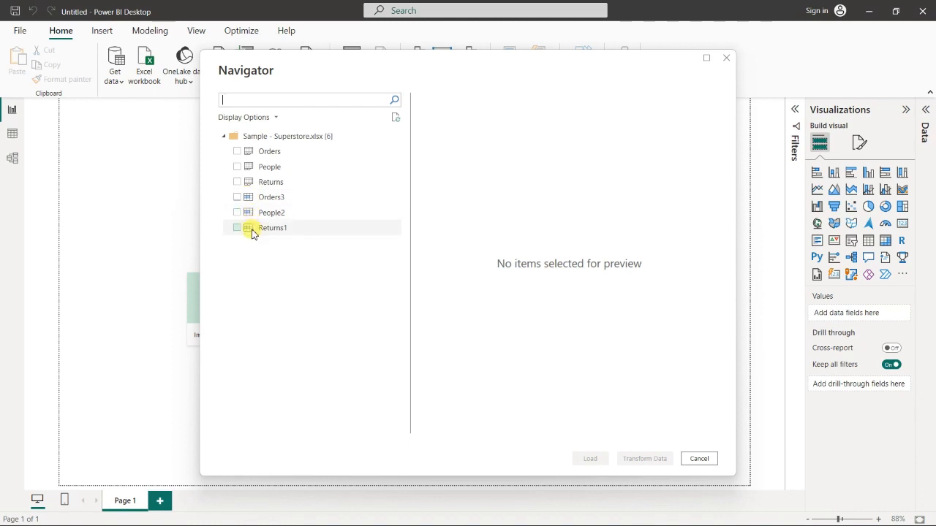
# Step: Choose only the Orders3 table from the workbook, review its preview rows and columns, and load it into the report
pyautogui.click(237, 153)
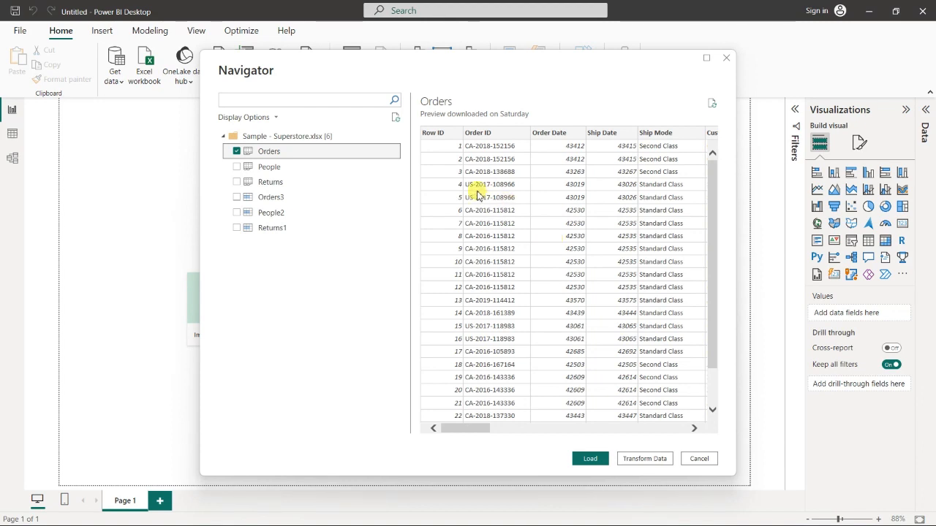
pyautogui.click(236, 151)
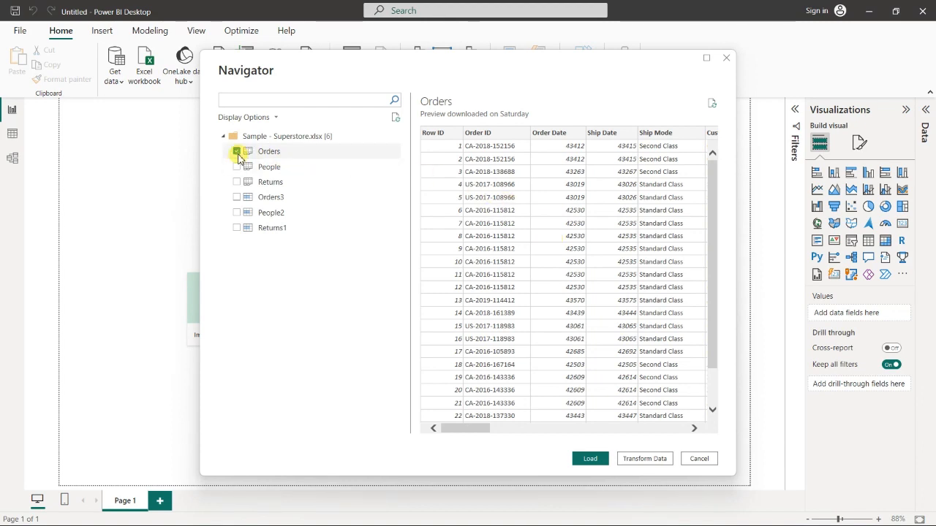
pyautogui.click(236, 197)
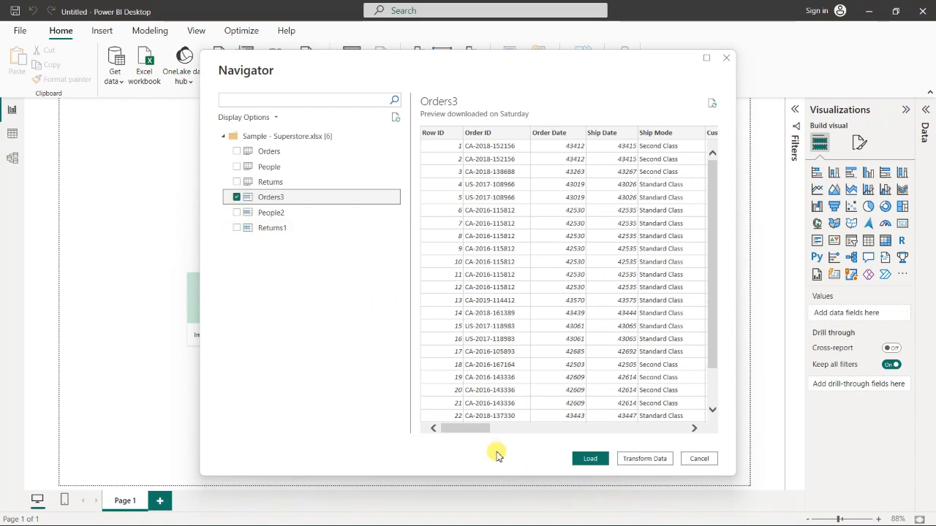
pyautogui.moveTo(482, 430); pyautogui.dragTo(666, 419)
pyautogui.moveTo(710, 311); pyautogui.dragTo(710, 359)
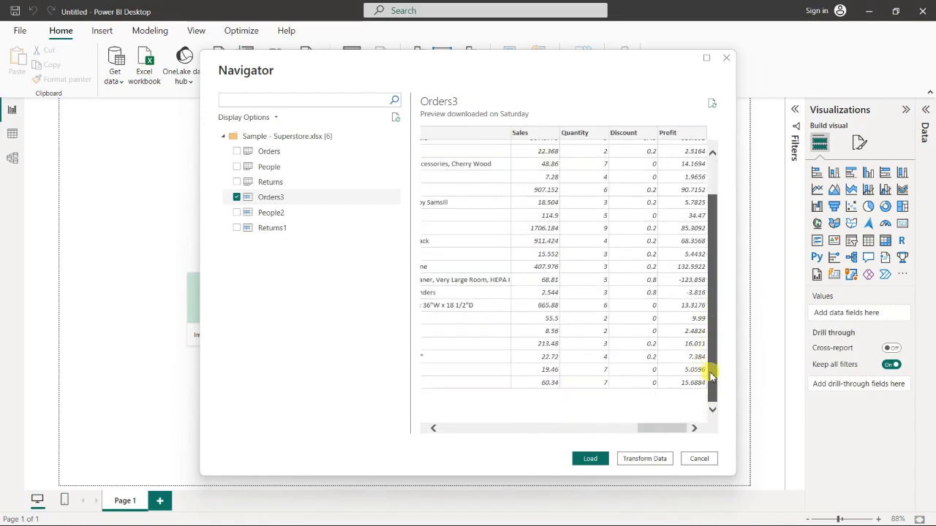
pyautogui.moveTo(661, 434); pyautogui.dragTo(675, 416)
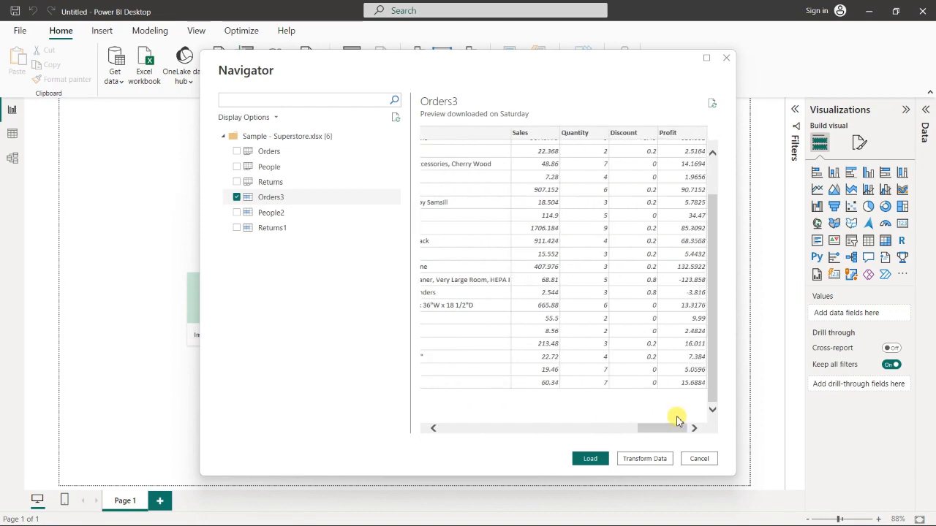
pyautogui.moveTo(712, 356); pyautogui.dragTo(699, 253)
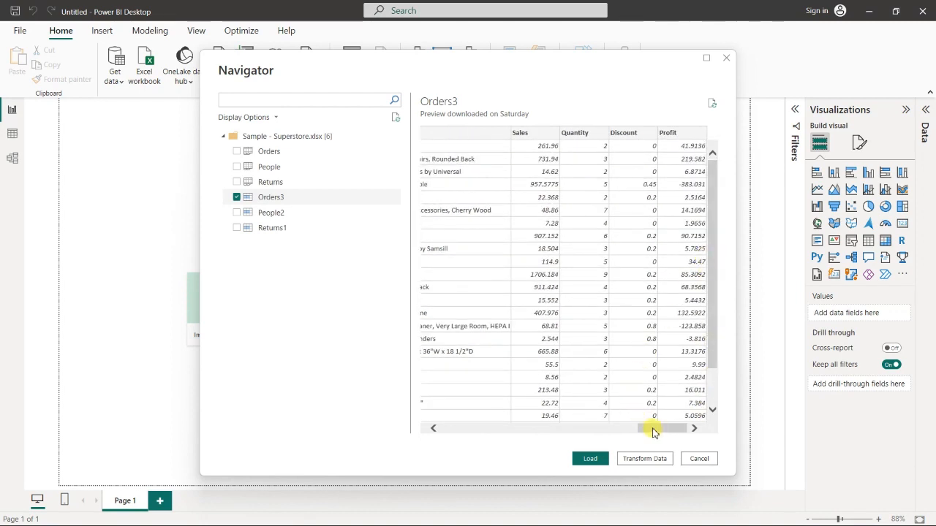
pyautogui.moveTo(648, 428); pyautogui.dragTo(477, 428)
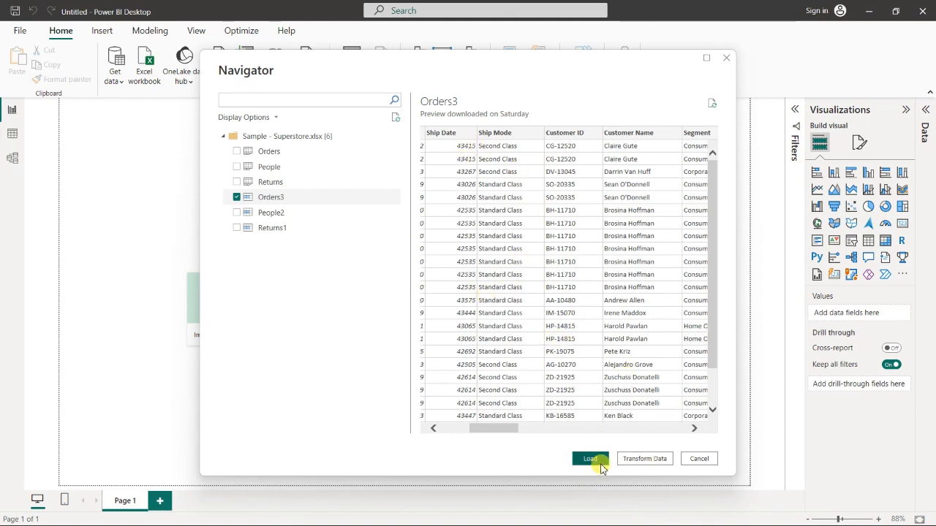
pyautogui.click(591, 459)
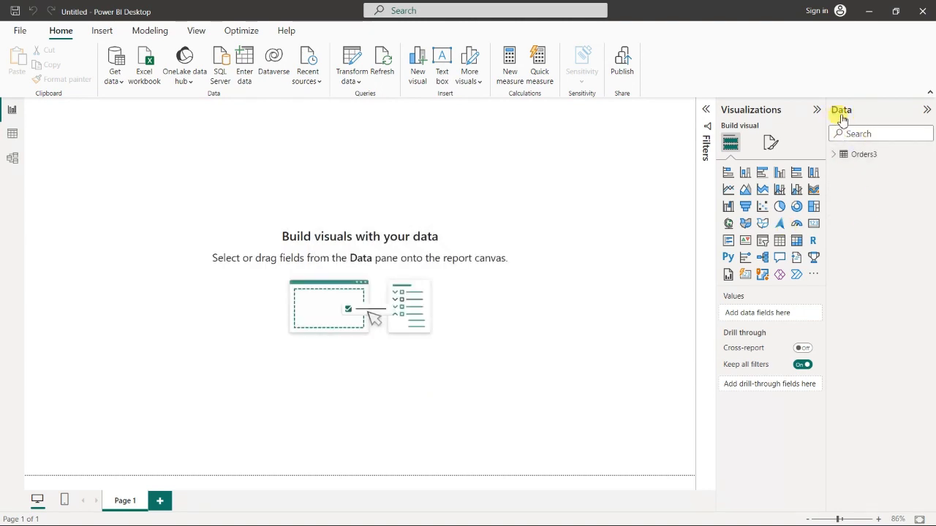
# Step: Expand the field list of the Orders3 table and show its rows in the table view
pyautogui.click(834, 155)
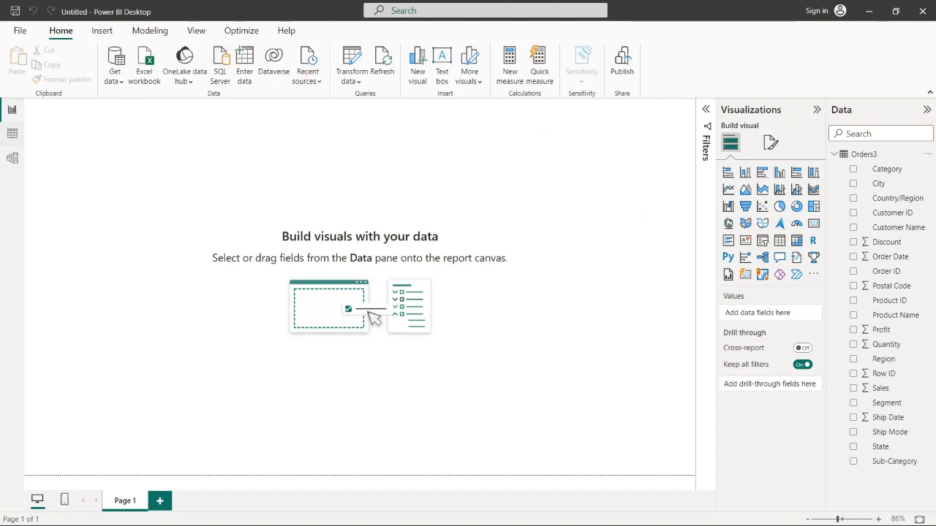
pyautogui.click(12, 135)
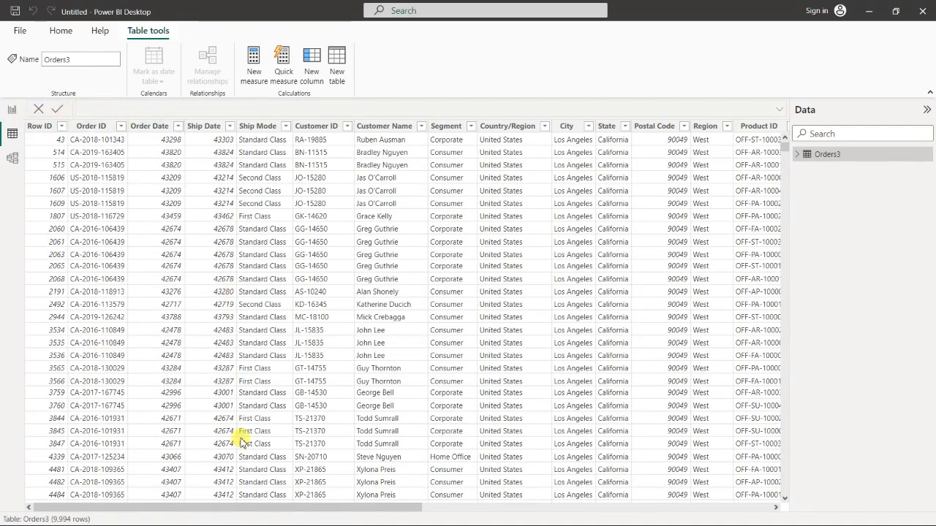
pyautogui.moveTo(386, 505)
pyautogui.mouseDown()
pyautogui.moveTo(775, 504)
pyautogui.moveTo(384, 517)
pyautogui.mouseUp()
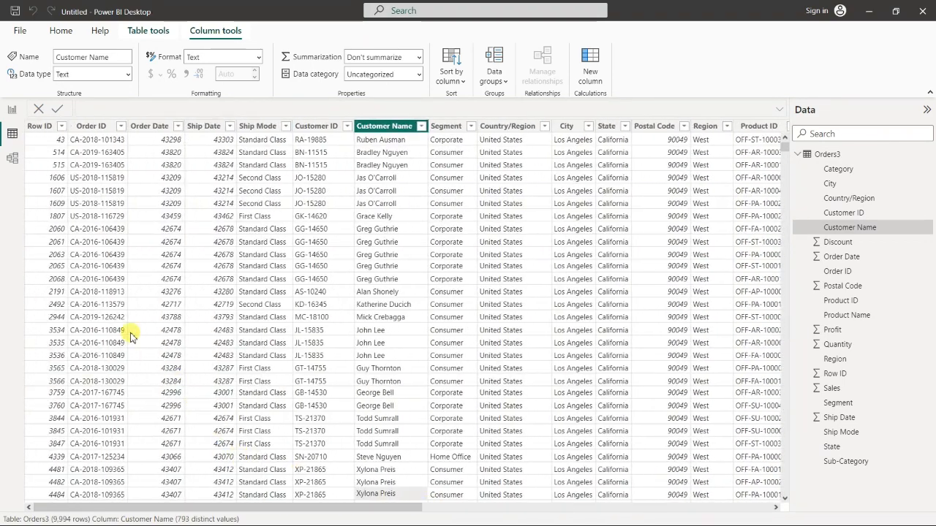
# Step: Examine the sorting options, number filters and value list of the Row ID column without applying a filter
pyautogui.click(39, 126)
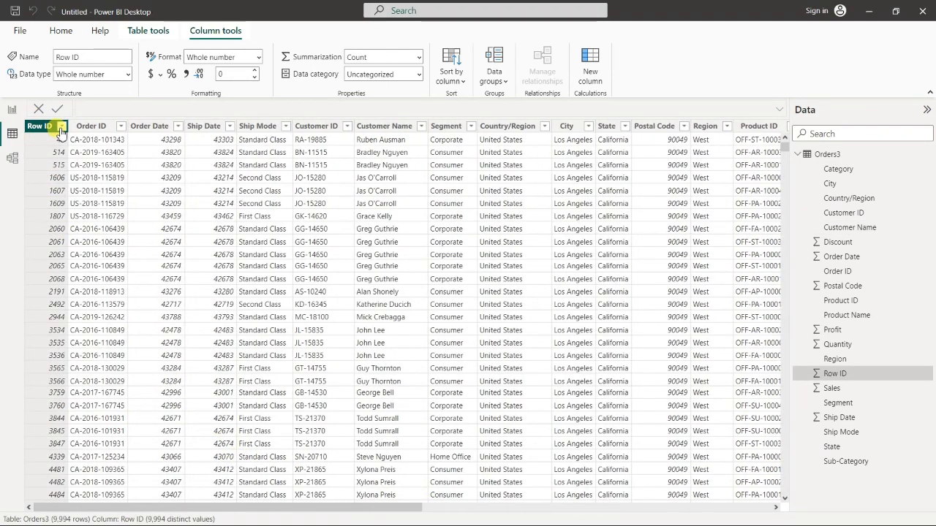
pyautogui.click(61, 127)
pyautogui.moveTo(106, 217)
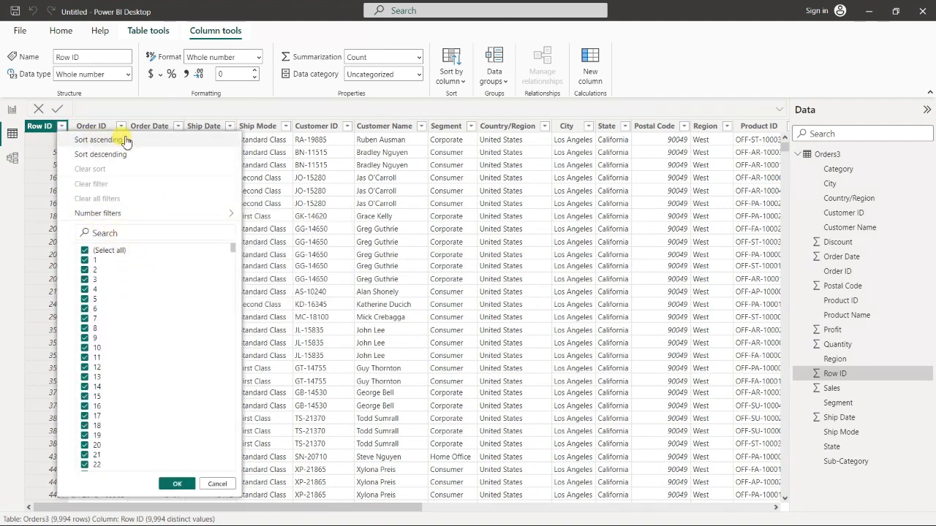
pyautogui.moveTo(235, 215)
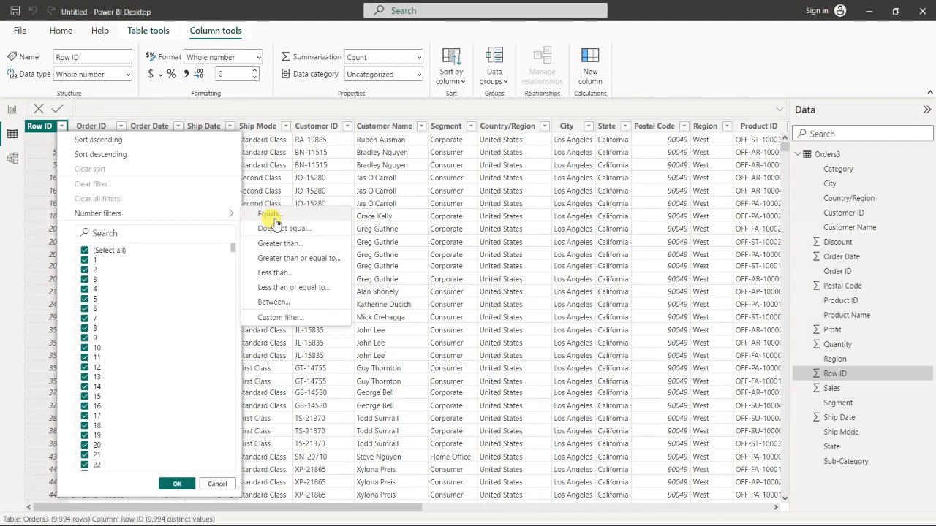
pyautogui.moveTo(232, 248); pyautogui.dragTo(236, 482)
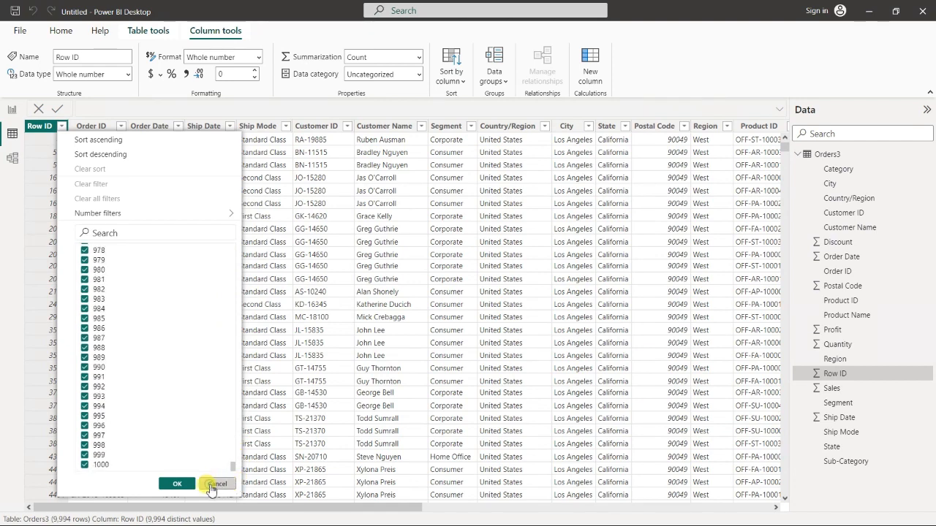
pyautogui.click(211, 484)
# Step: Examine the filter value lists of the Order ID and Order Date columns without applying a filter
pyautogui.click(116, 127)
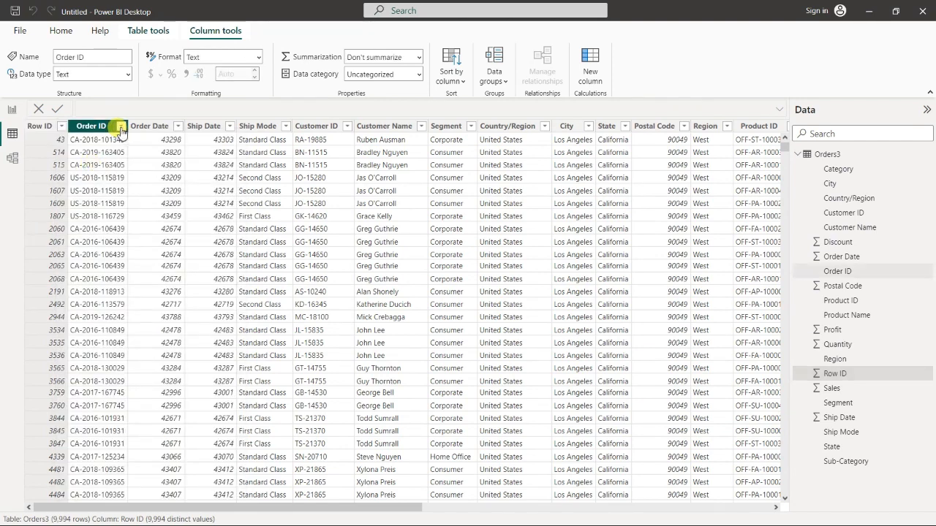
pyautogui.click(121, 128)
pyautogui.moveTo(292, 252); pyautogui.dragTo(294, 478)
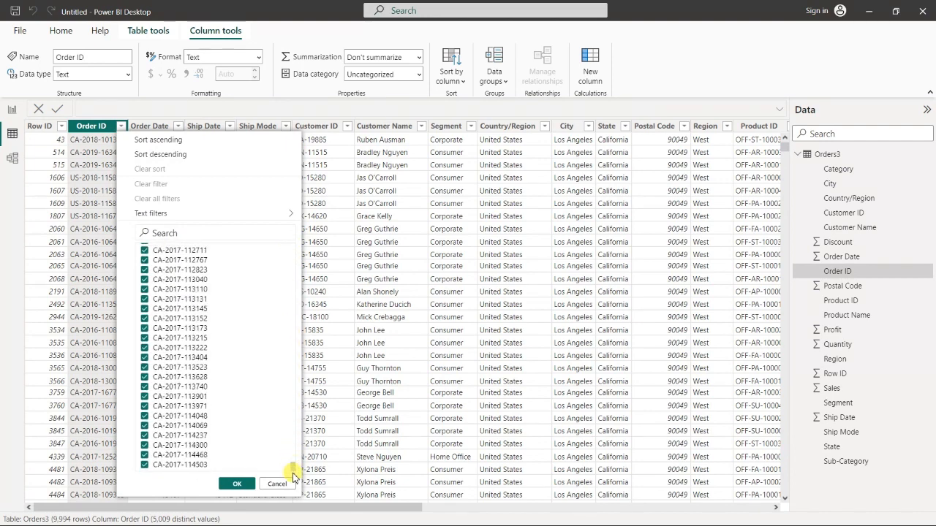
pyautogui.click(149, 96)
pyautogui.click(179, 125)
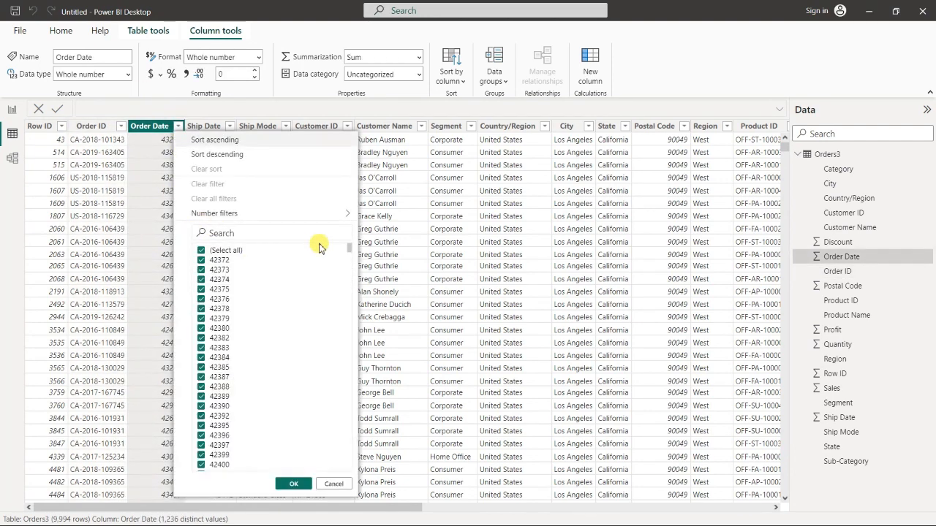
pyautogui.moveTo(351, 252); pyautogui.dragTo(351, 464)
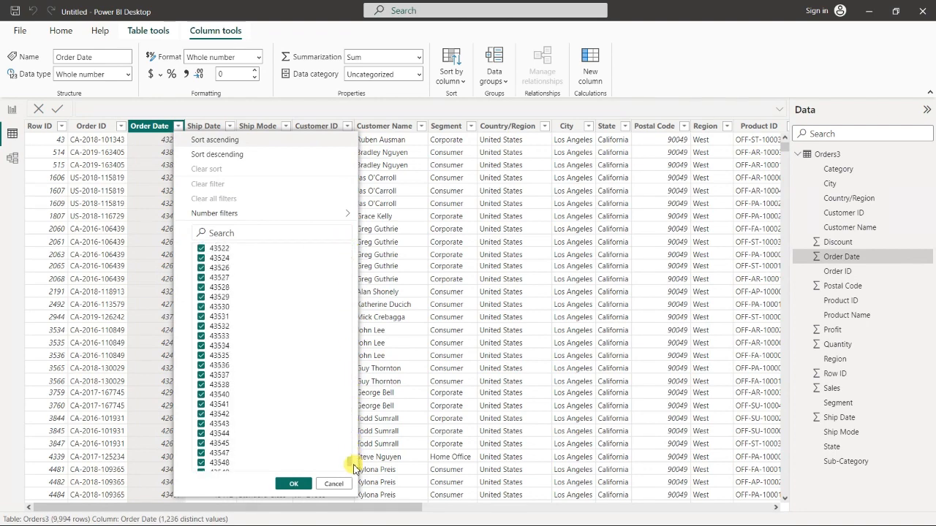
pyautogui.click(218, 123)
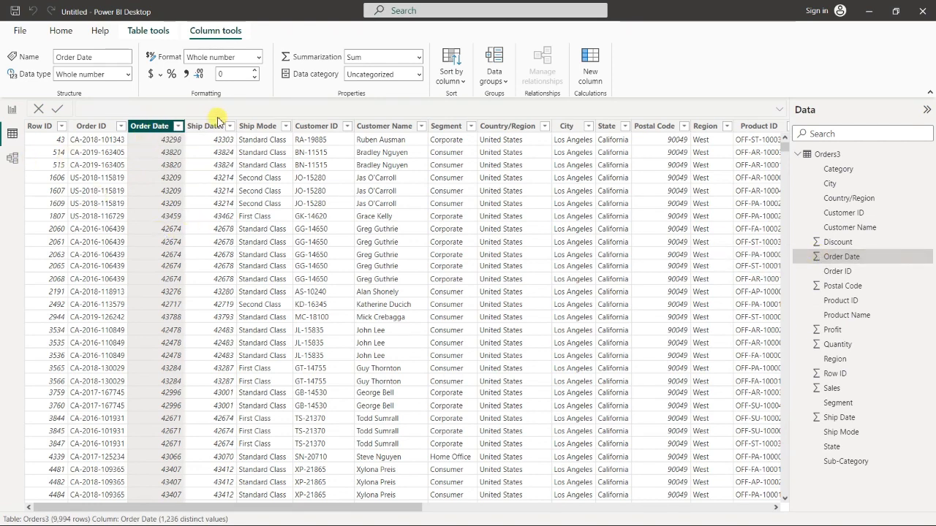
# Step: Set the data type of the Order Date column to Date
pyautogui.click(252, 126)
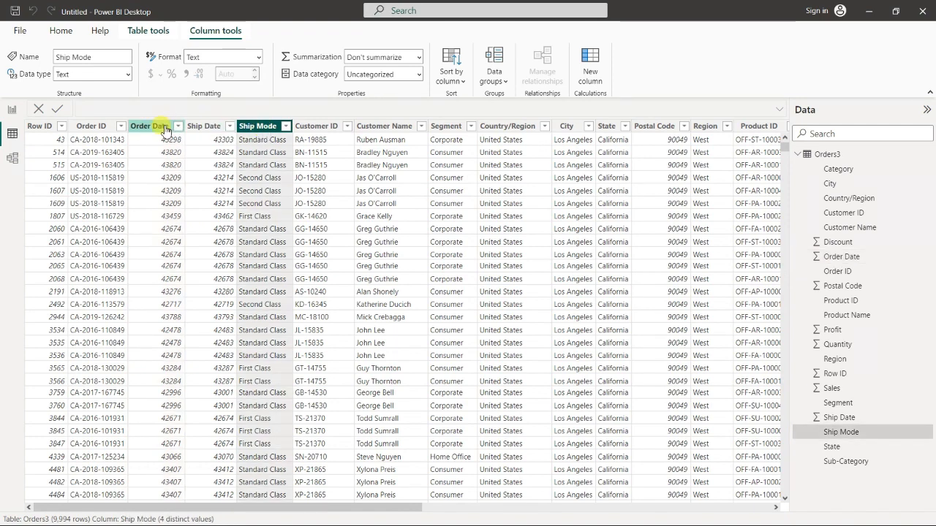
pyautogui.click(165, 127)
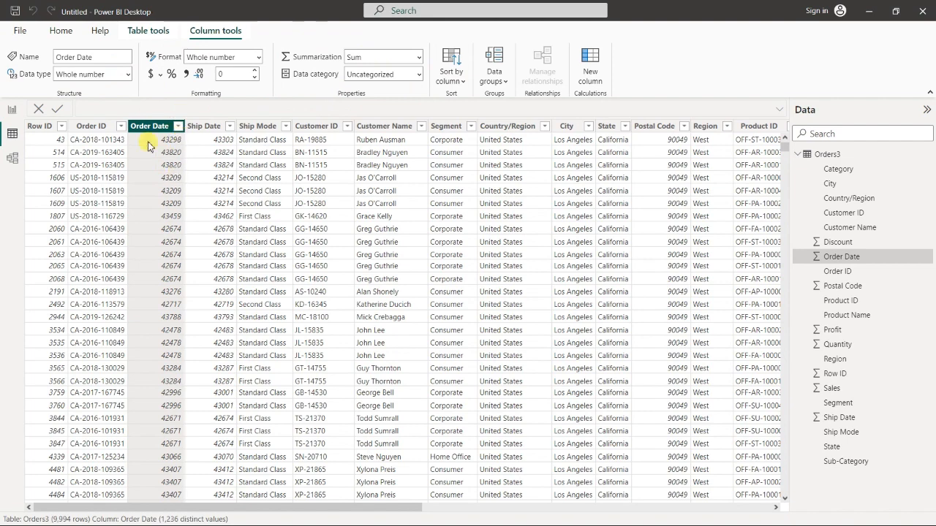
pyautogui.click(128, 76)
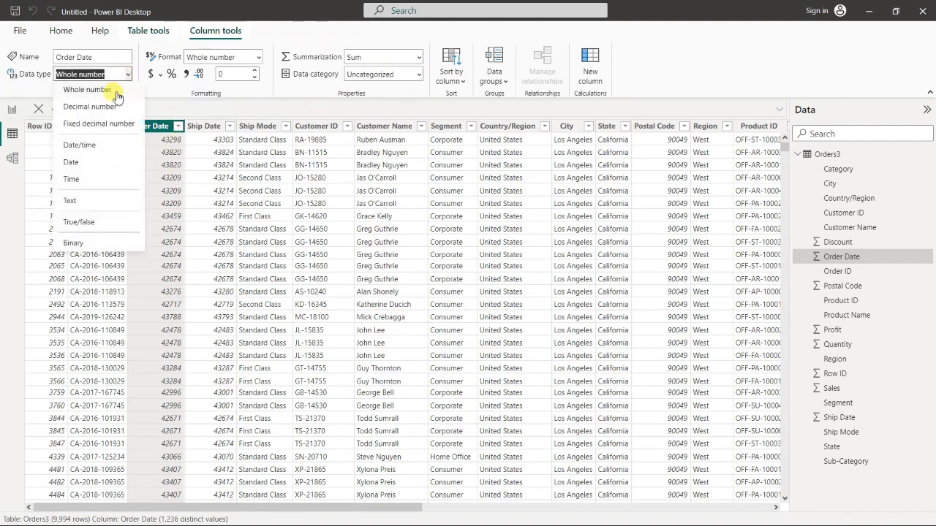
pyautogui.click(79, 164)
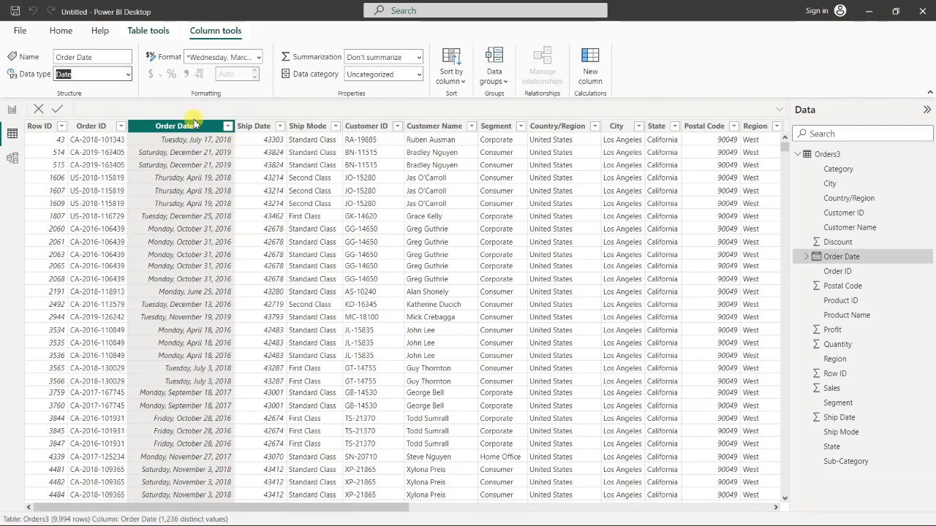
# Step: Set the display format of the Order Date column to *3/14/2001 (Short Date)
pyautogui.click(258, 58)
pyautogui.click(173, 95)
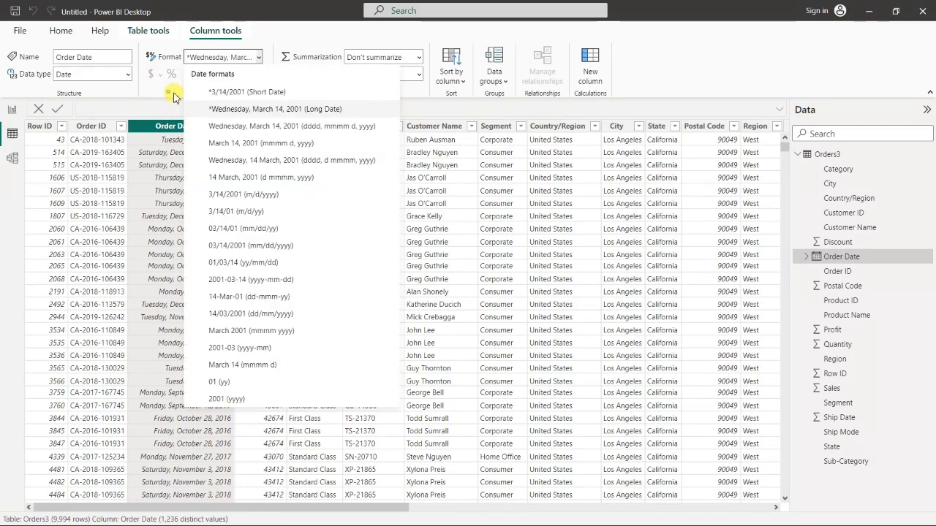
pyautogui.click(244, 58)
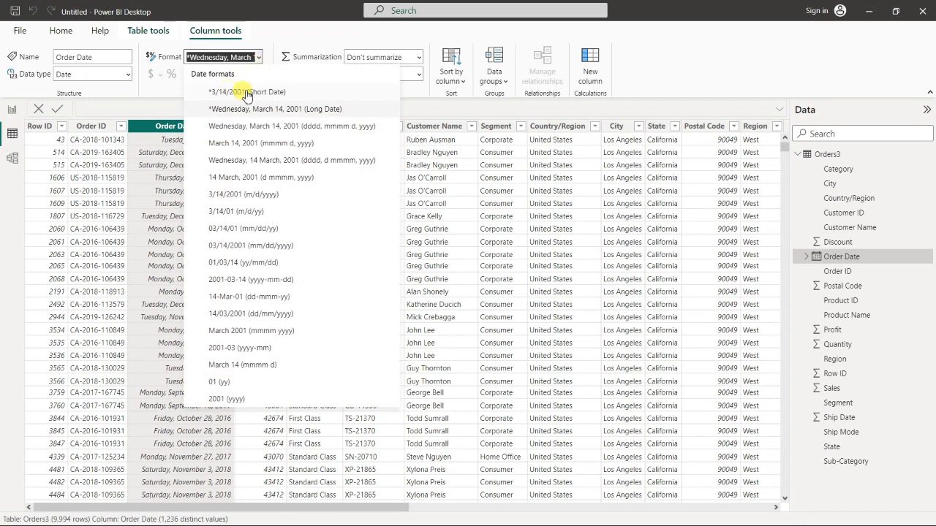
pyautogui.click(232, 93)
pyautogui.click(207, 120)
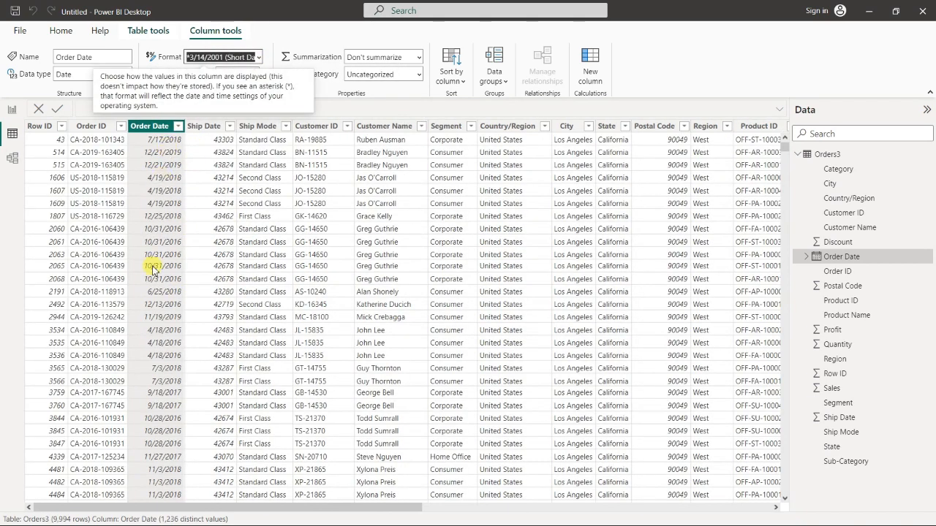
# Step: Set the data type of the Ship Date column to Date
pyautogui.click(209, 126)
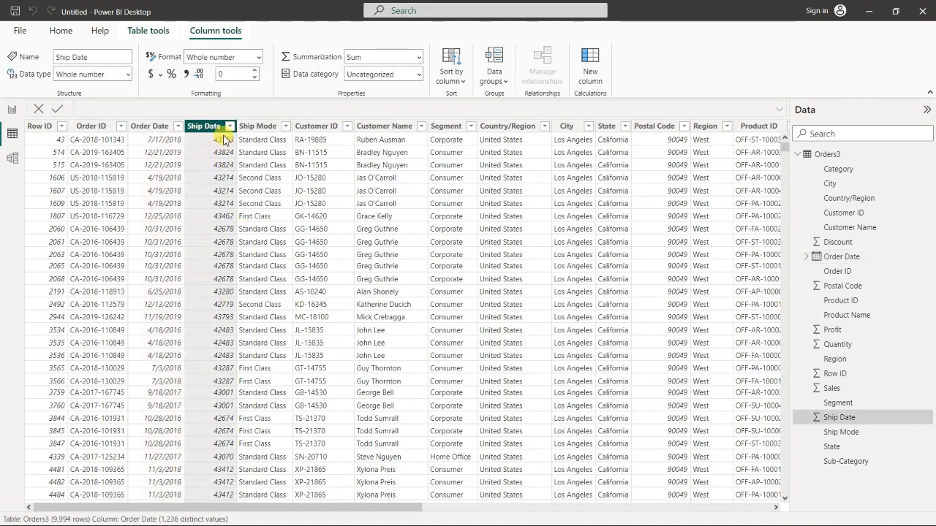
pyautogui.click(125, 74)
pyautogui.click(71, 164)
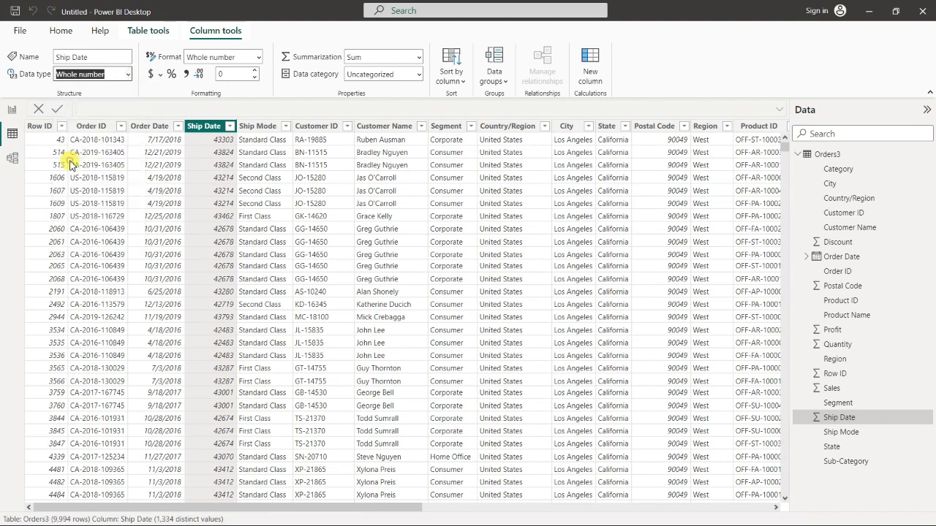
# Step: Set the display format of the Ship Date column to *3/14/2001 (Short Date)
pyautogui.click(259, 58)
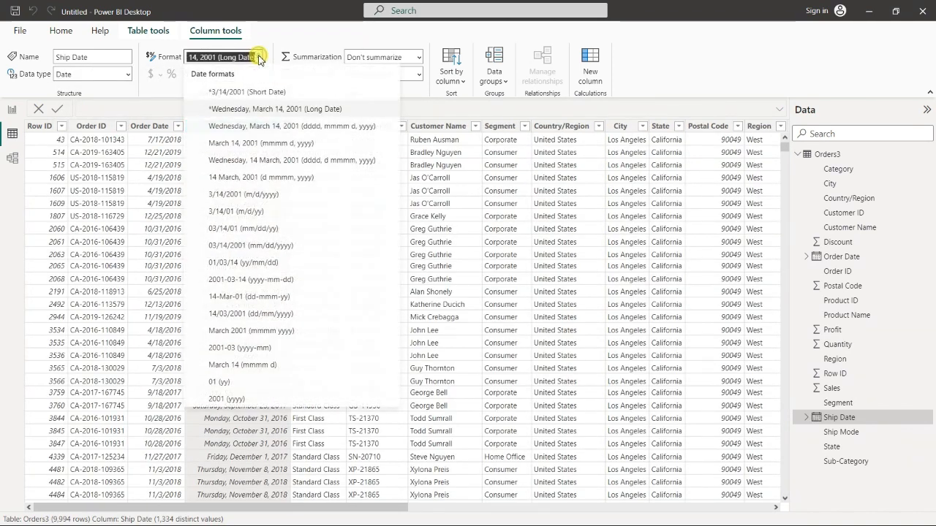
pyautogui.click(244, 92)
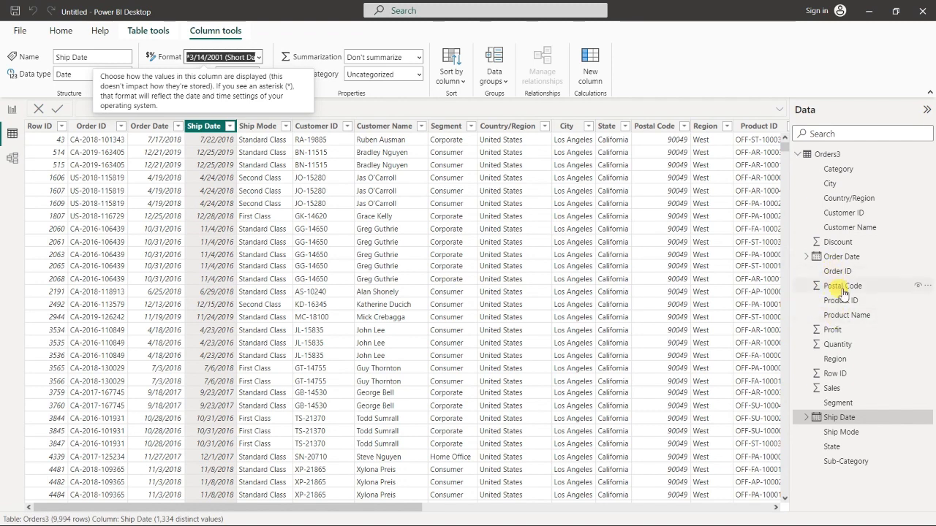
# Step: Set the Profit column to display 2 decimal places
pyautogui.click(834, 341)
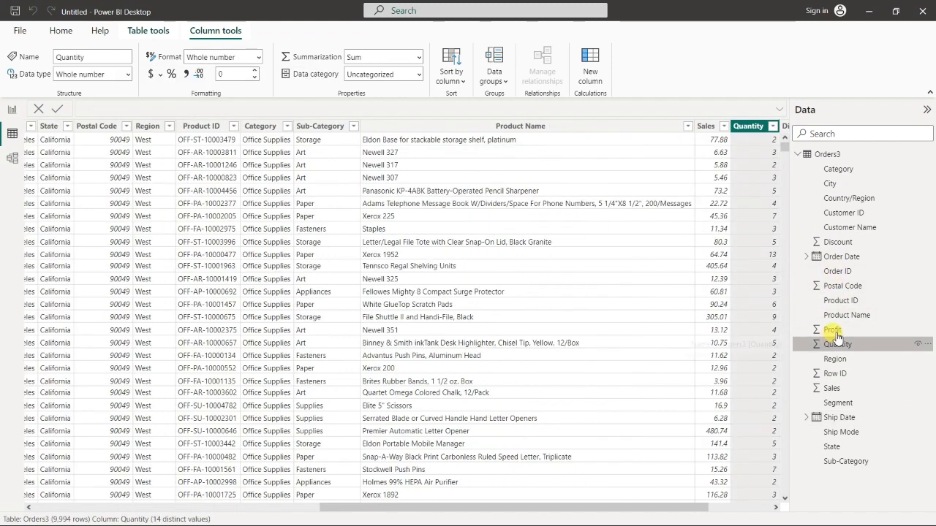
pyautogui.click(834, 330)
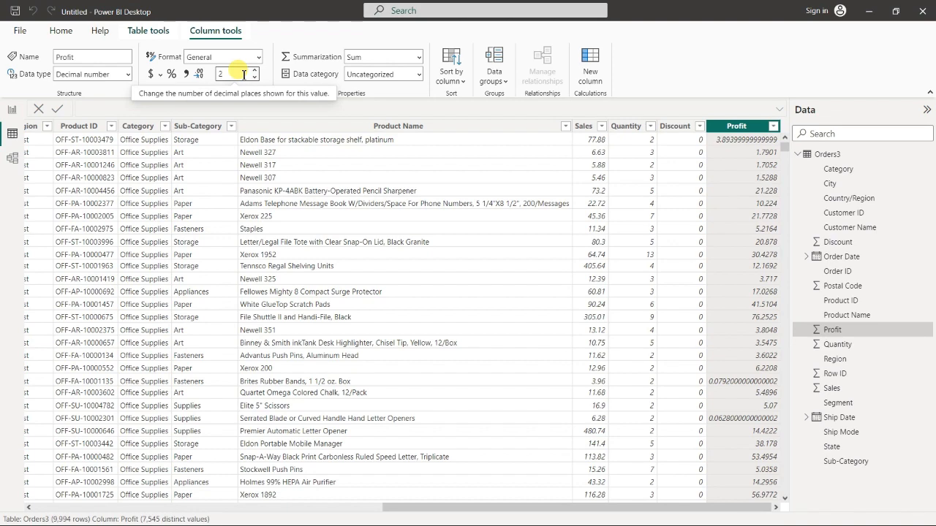
pyautogui.press('Return')
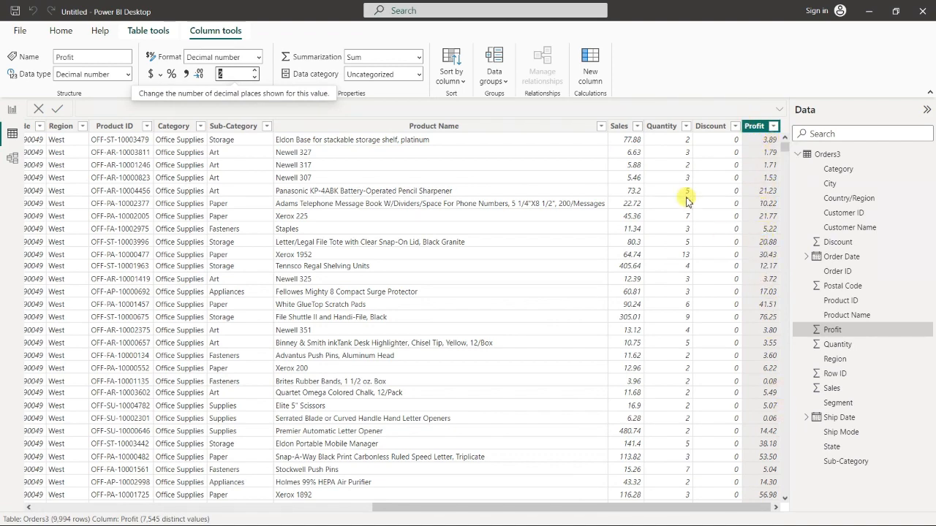
# Step: Format the Discount column as Percentage, checking its filter value list before and after the change
pyautogui.click(730, 129)
pyautogui.click(735, 127)
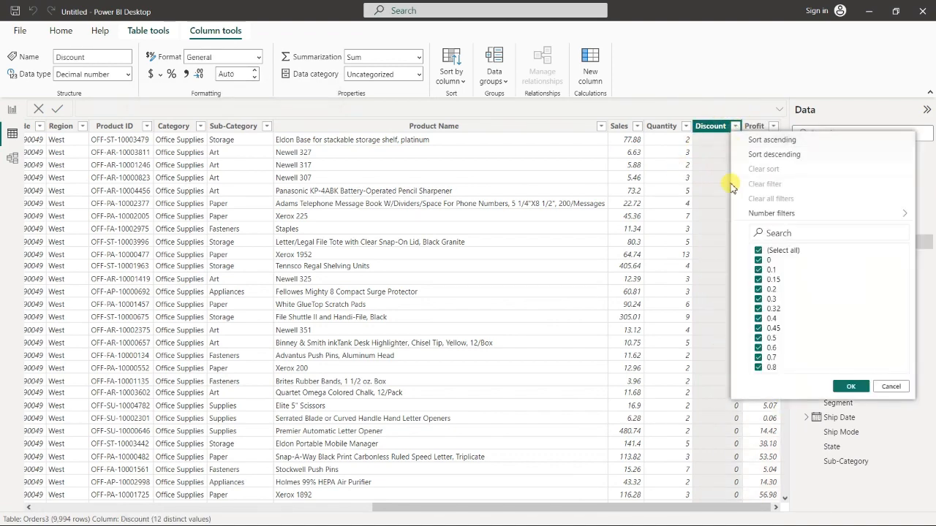
pyautogui.click(891, 387)
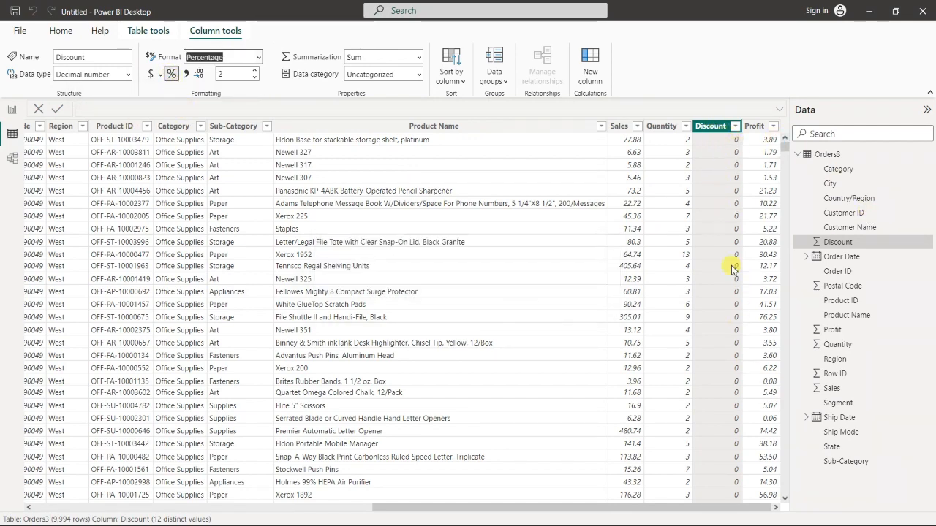
pyautogui.click(734, 128)
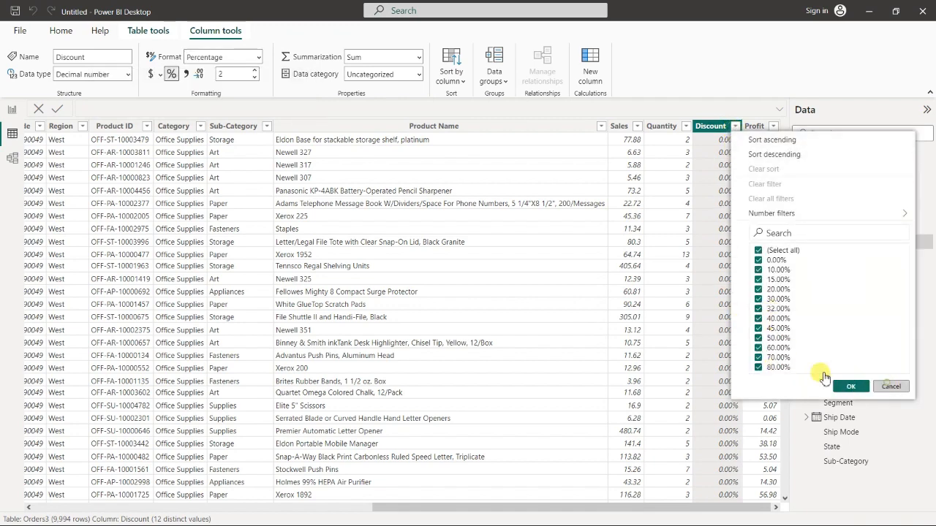
pyautogui.click(850, 386)
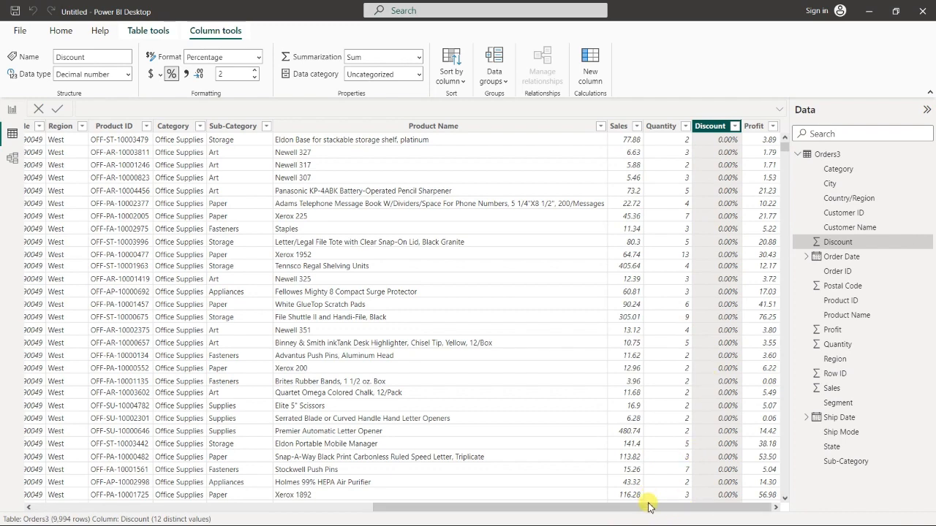
# Step: Save the report as a Power BI file named Practice Power BI
pyautogui.moveTo(649, 506); pyautogui.dragTo(575, 512)
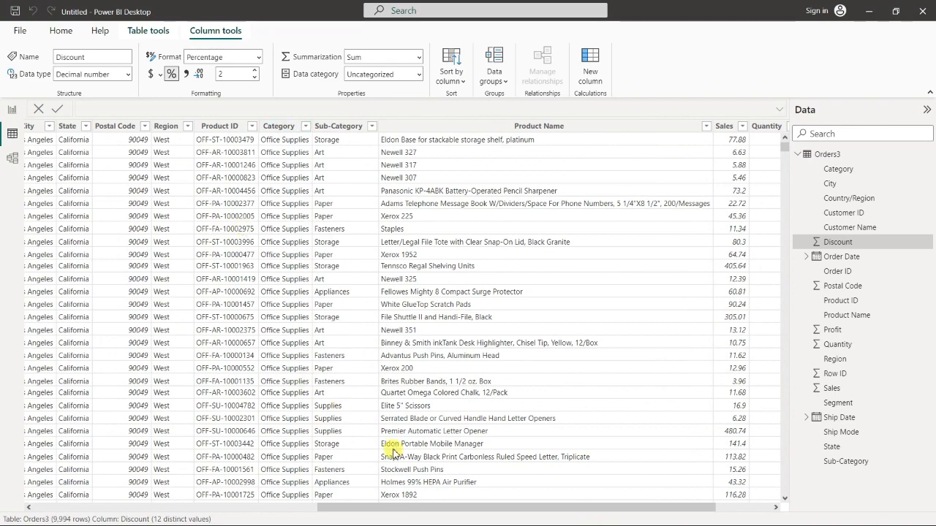
pyautogui.moveTo(427, 506); pyautogui.dragTo(117, 438)
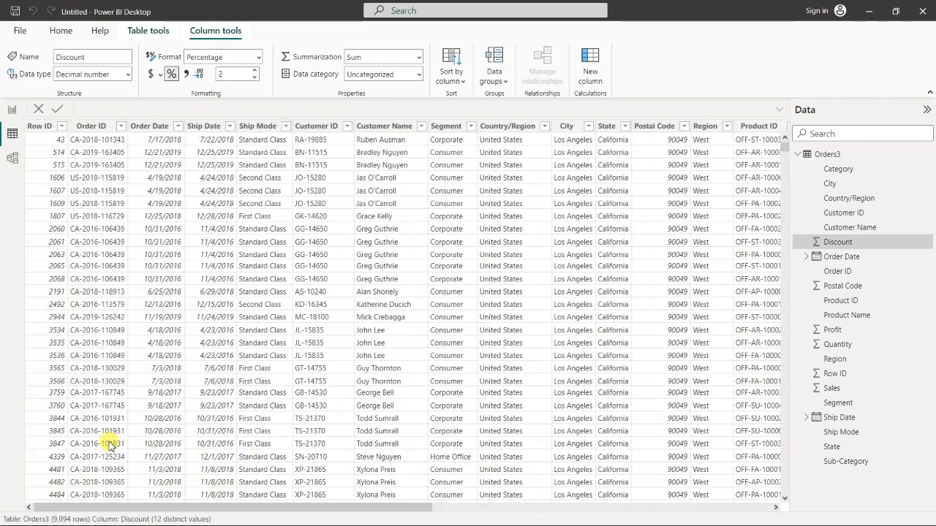
pyautogui.click(19, 31)
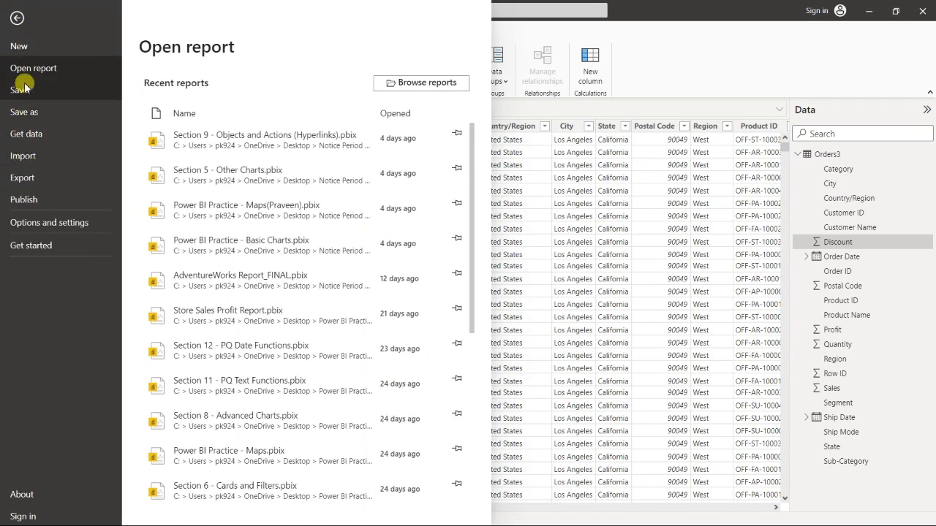
pyautogui.click(20, 89)
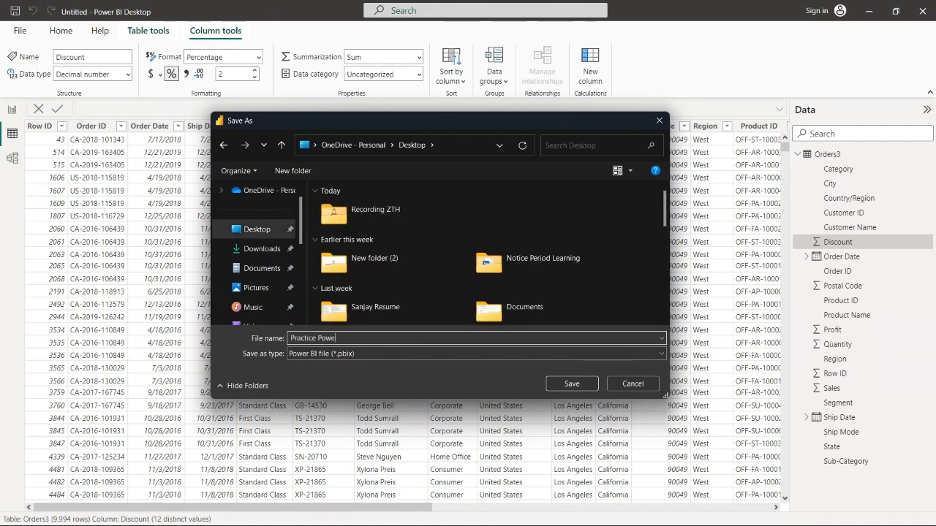
pyautogui.click(545, 387)
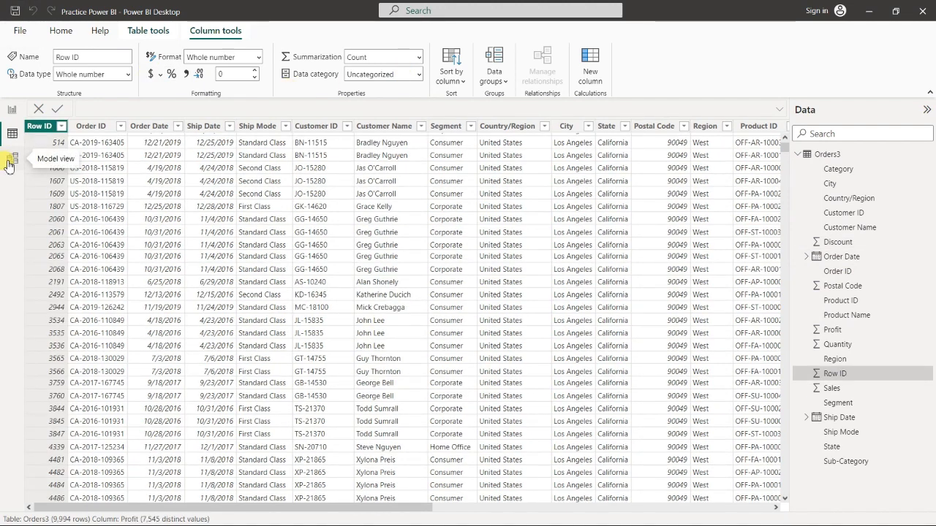
# Step: View the Orders3 table in the Model view and return to the Table view
pyautogui.click(9, 163)
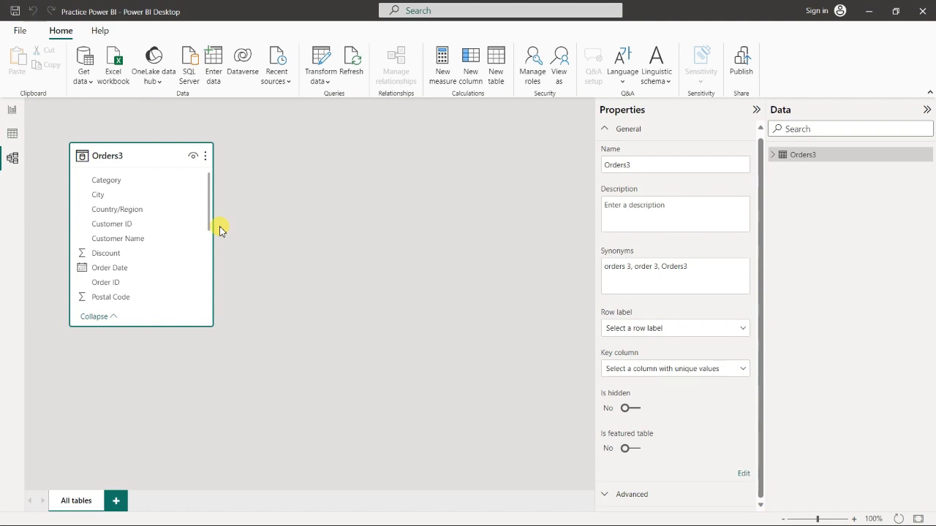
pyautogui.click(12, 139)
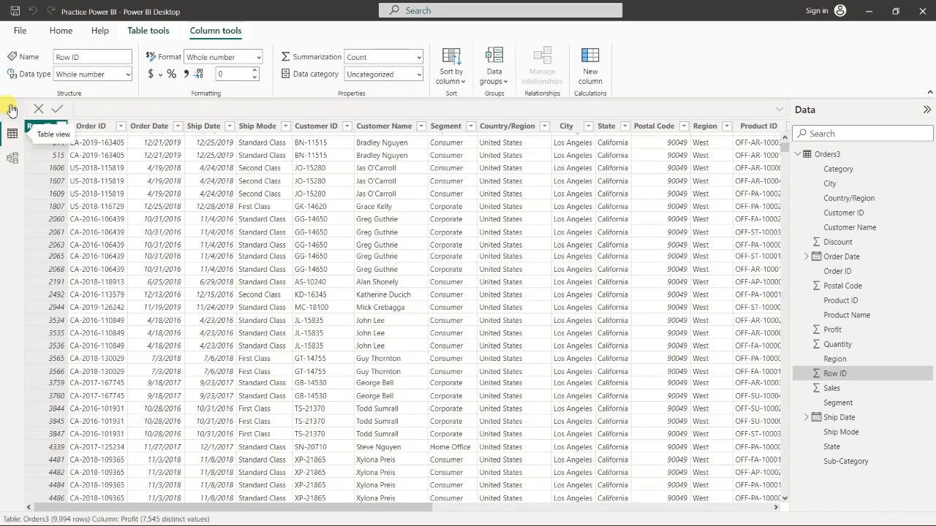